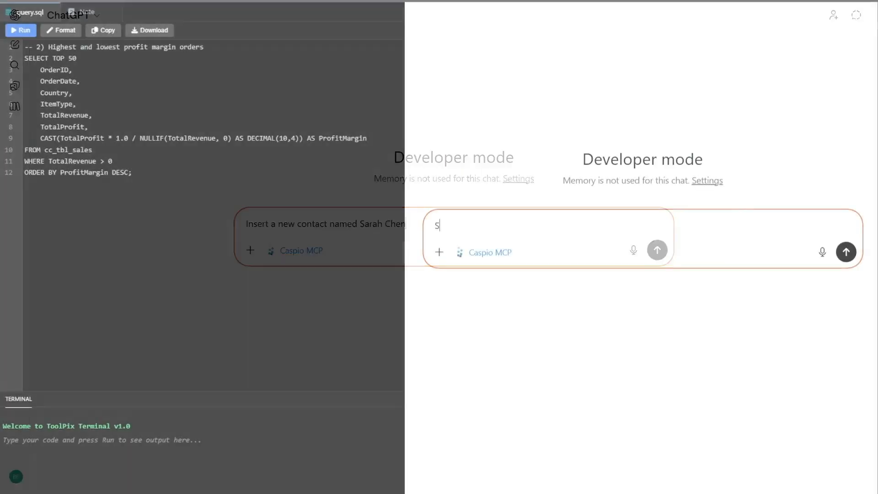
Write a Caspio MCP prompt reading "Show me the 50 orders with the highest profit margin from cc_tbl_sales"
{"action": "type", "text": "how me the "}
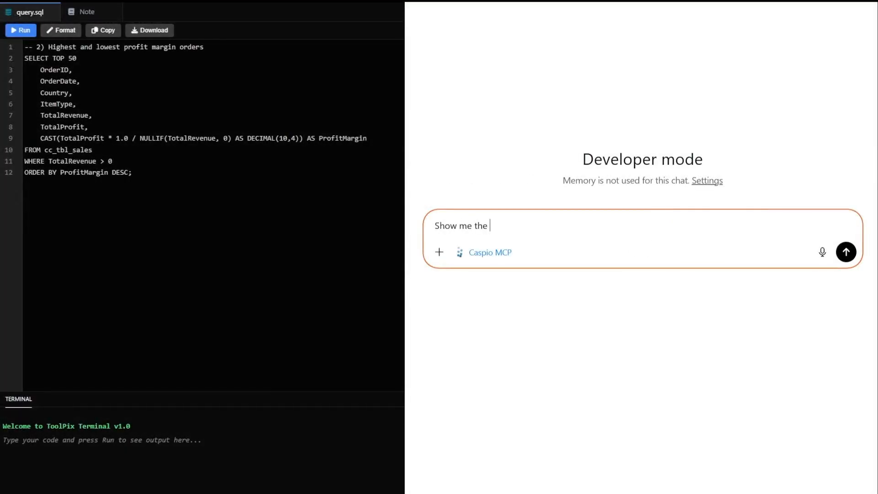
{"action": "type", "text": "50 orders with"}
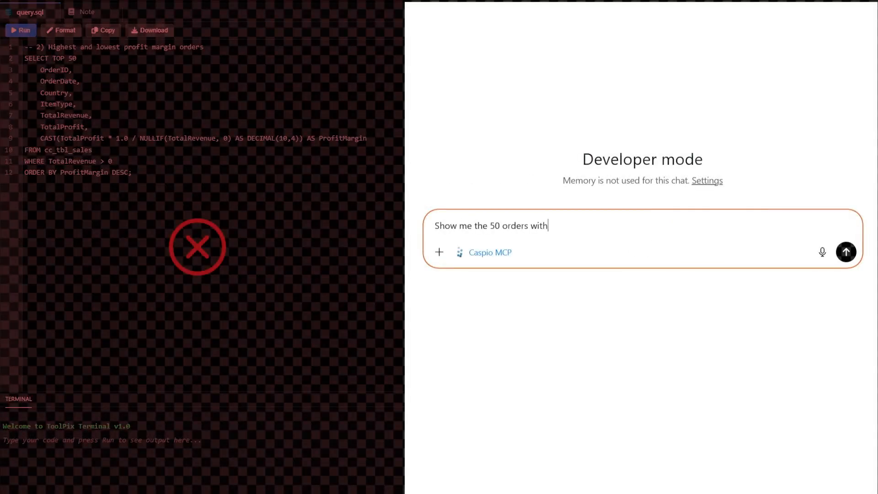
{"action": "type", "text": " the highest profit margin"}
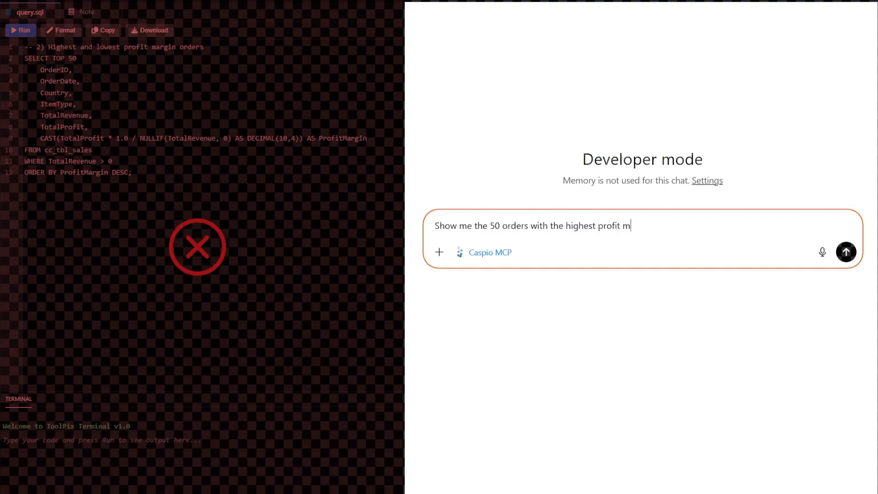
{"action": "type", "text": " from cc_tbl_sales"}
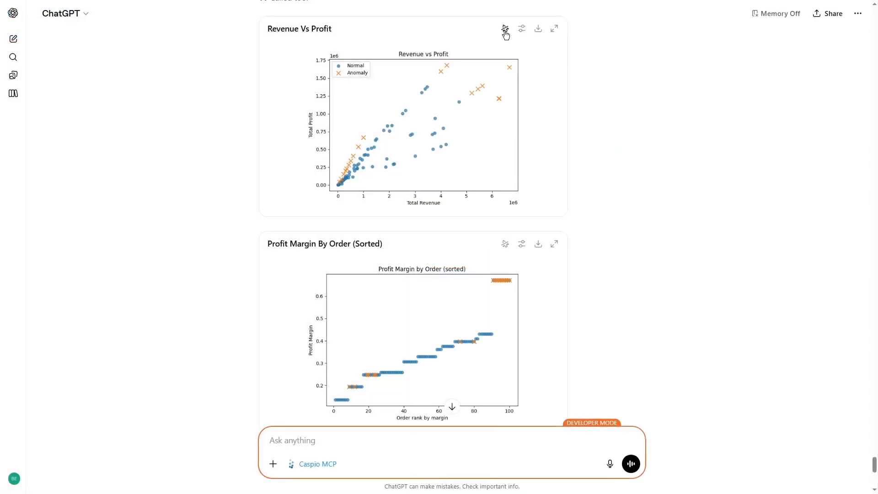
Switch the Revenue Vs Profit and Profit Margin By Order (Sorted) charts to interactive versions
{"action": "left_click", "coordinate": [504, 29]}
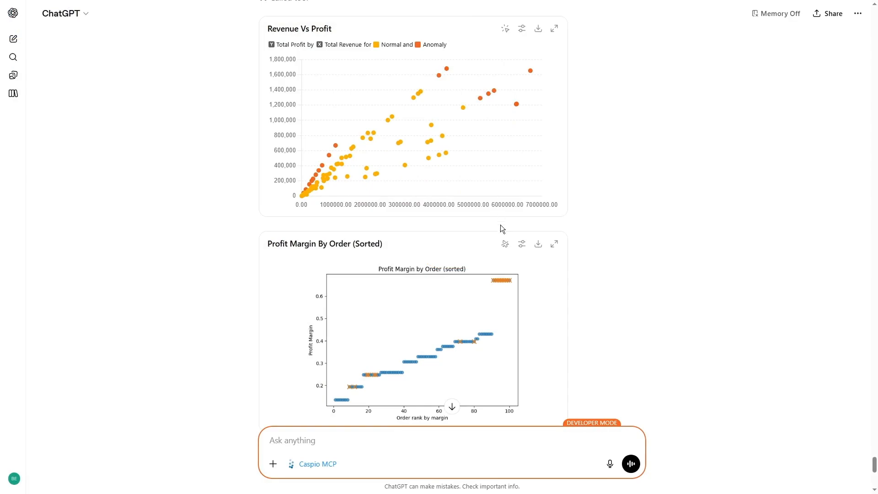
{"action": "left_click", "coordinate": [505, 244]}
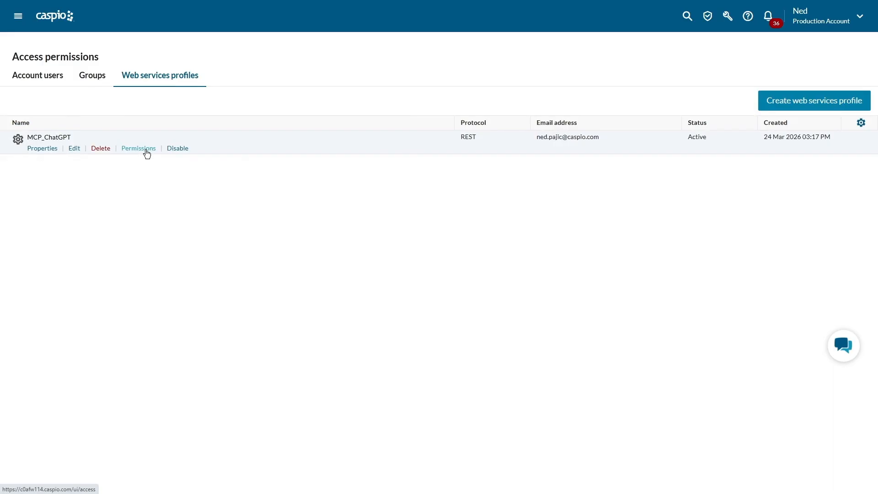
In Caspio, open the permissions of the MCP_ChatGPT web services profile
{"action": "left_click", "coordinate": [146, 150]}
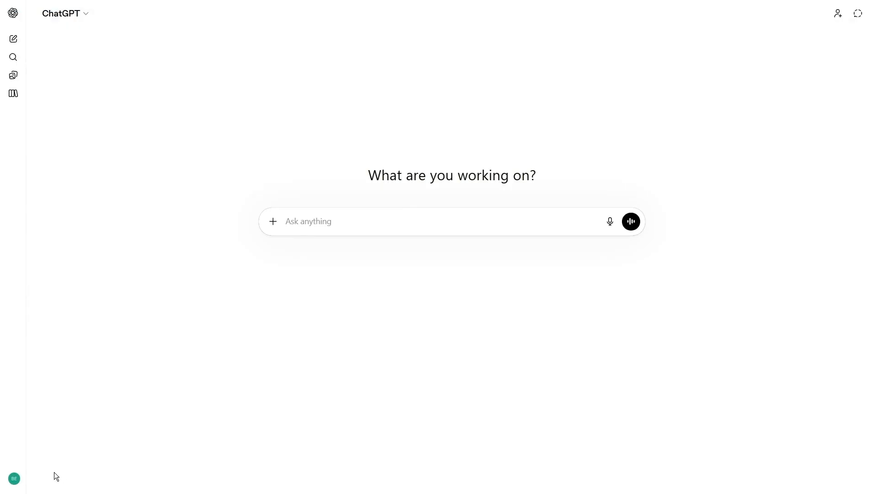
In ChatGPT, enable Developer mode in the advanced settings for apps
{"action": "left_click", "coordinate": [15, 479]}
{"action": "left_click", "coordinate": [45, 413]}
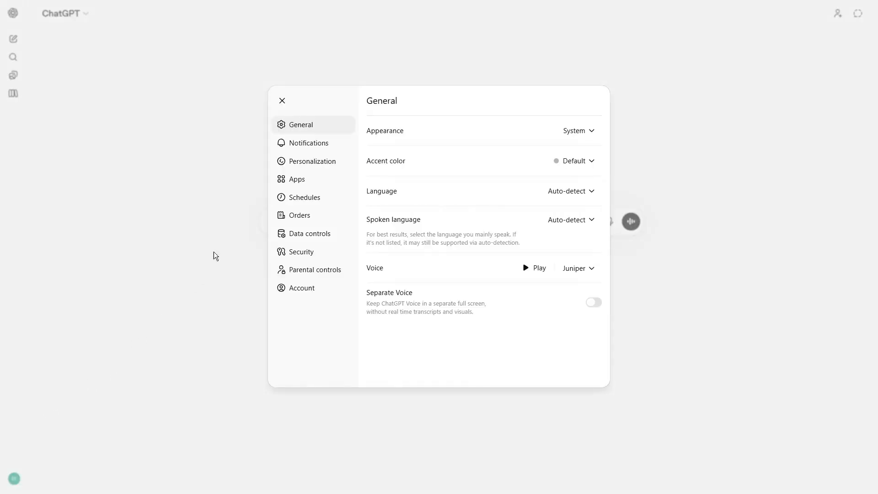
{"action": "left_click", "coordinate": [297, 180]}
{"action": "left_click", "coordinate": [416, 146]}
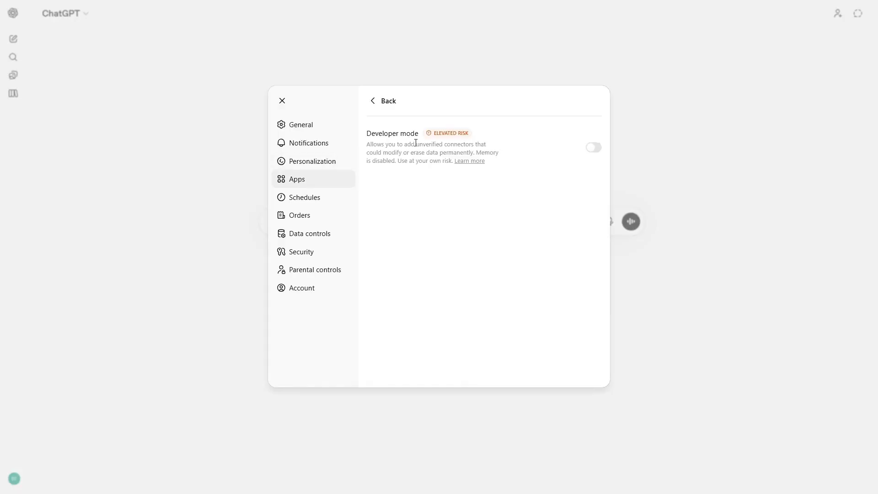
{"action": "left_click", "coordinate": [592, 148]}
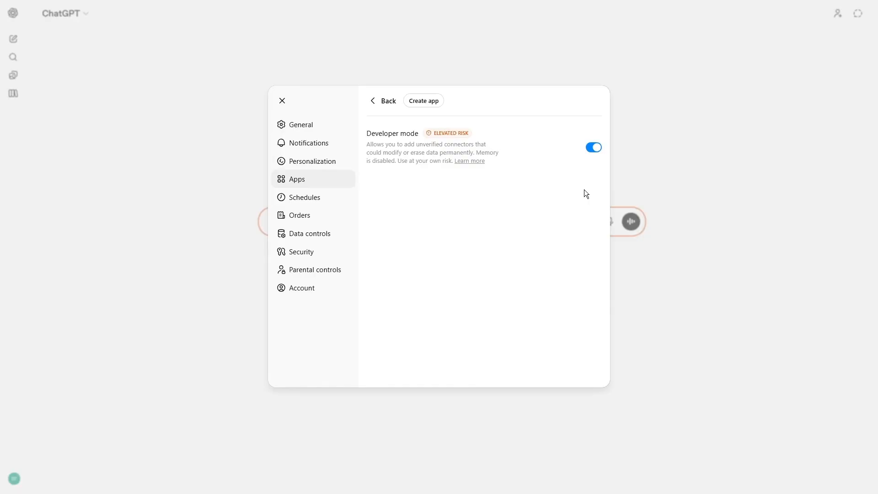
{"action": "left_click", "coordinate": [432, 104]}
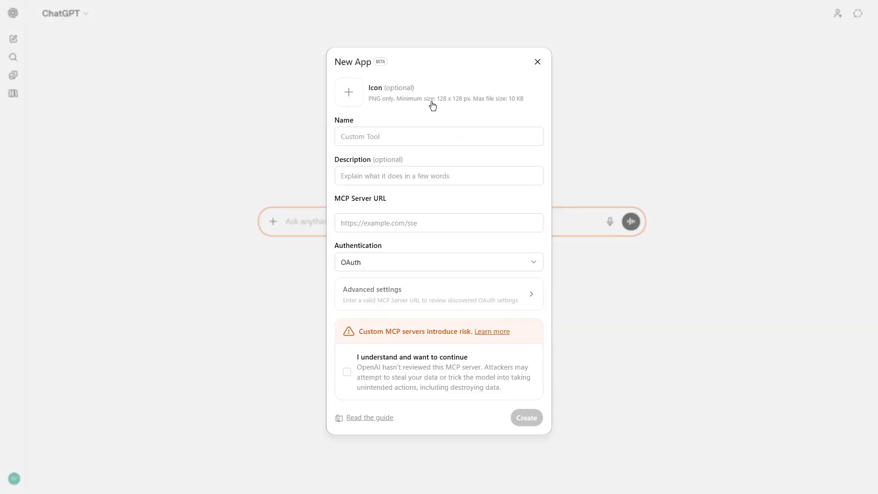
{"action": "left_click", "coordinate": [430, 137]}
{"action": "type", "text": "Caspio MCP"}
{"action": "key", "text": "Tab"}
{"action": "type", "text": "Query data"}
{"action": "left_click", "coordinate": [430, 223]}
{"action": "type", "text": "https://"}
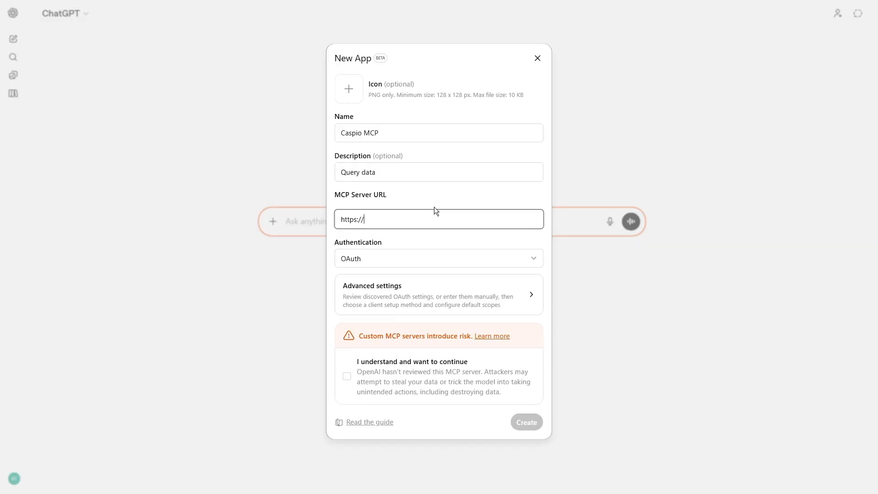
{"action": "type", "text": "mcp.caspio.com/mcp"}
{"action": "left_click", "coordinate": [346, 377]}
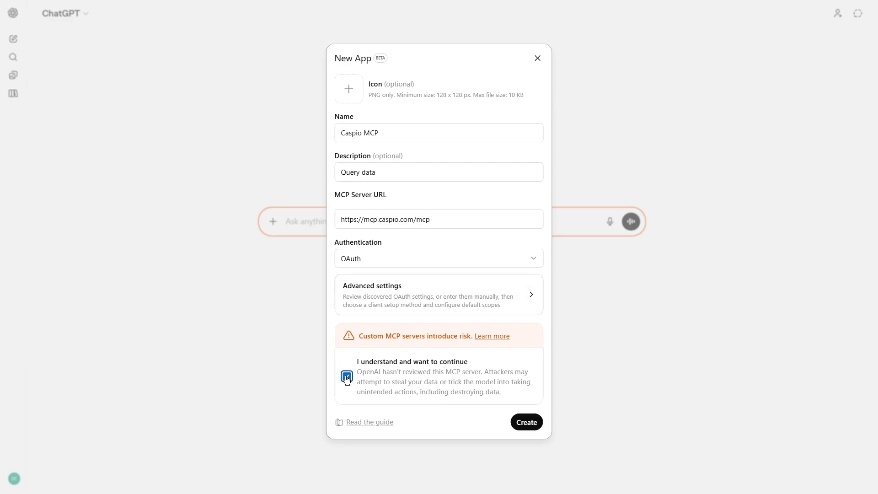
{"action": "left_click", "coordinate": [520, 424]}
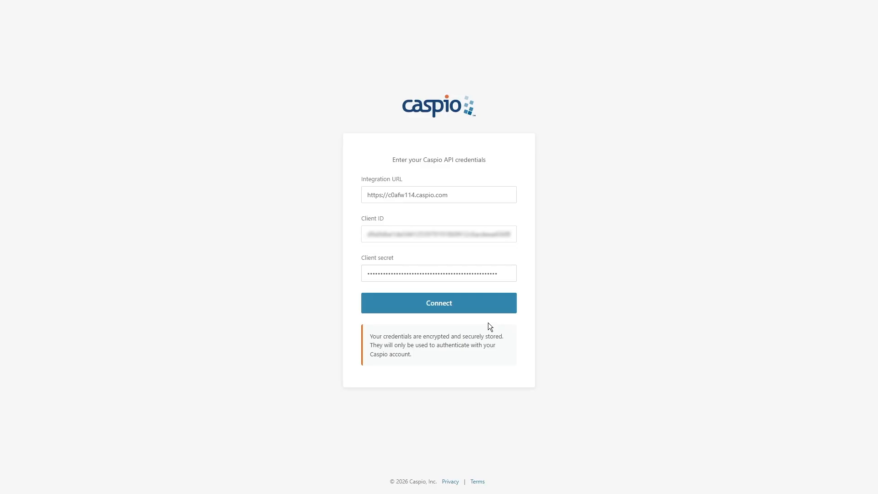
Connect the Caspio MCP app using the filled-in Caspio API credentials and close the settings
{"action": "left_click", "coordinate": [479, 306]}
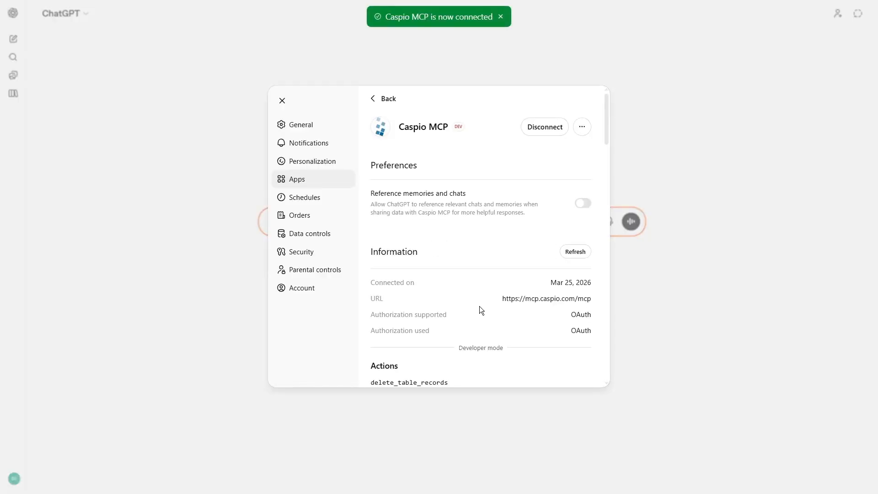
{"action": "left_click", "coordinate": [282, 101]}
Add Caspio MCP to the chat and request a dashboard from table "cc_tbl_sales" with multiple charts showing the most important KPIs
{"action": "left_click", "coordinate": [273, 221]}
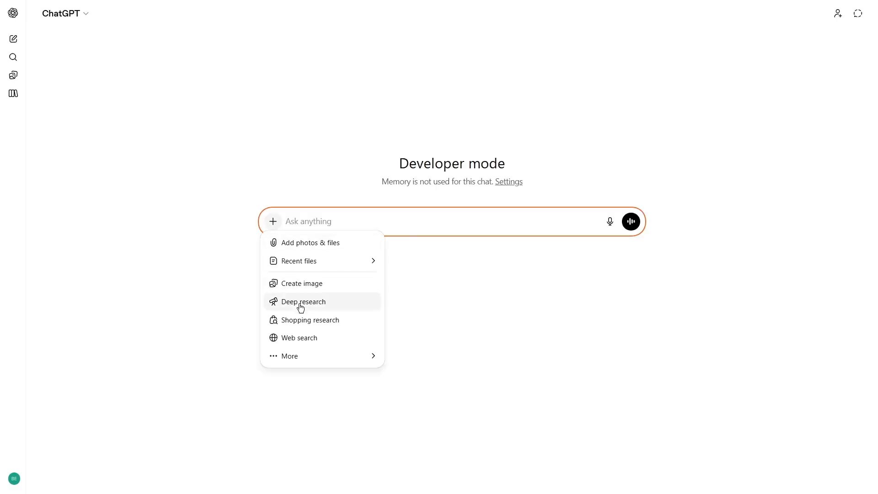
{"action": "mouse_move", "coordinate": [303, 358]}
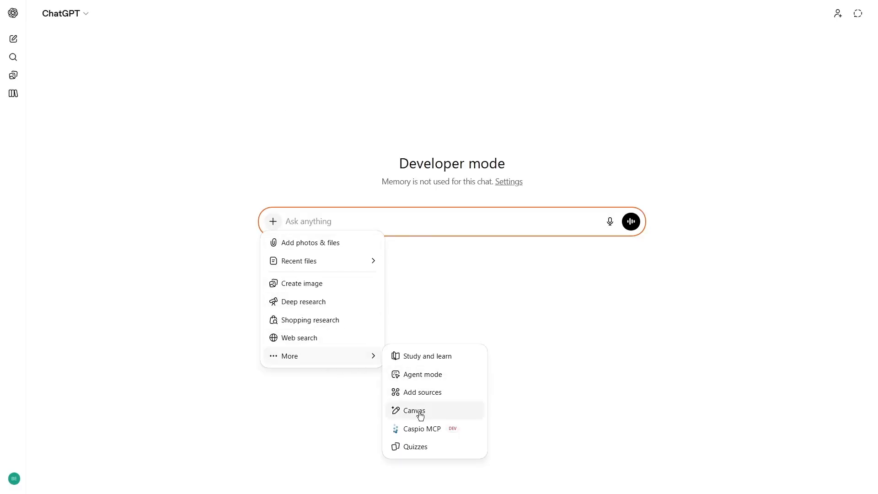
{"action": "left_click", "coordinate": [418, 432]}
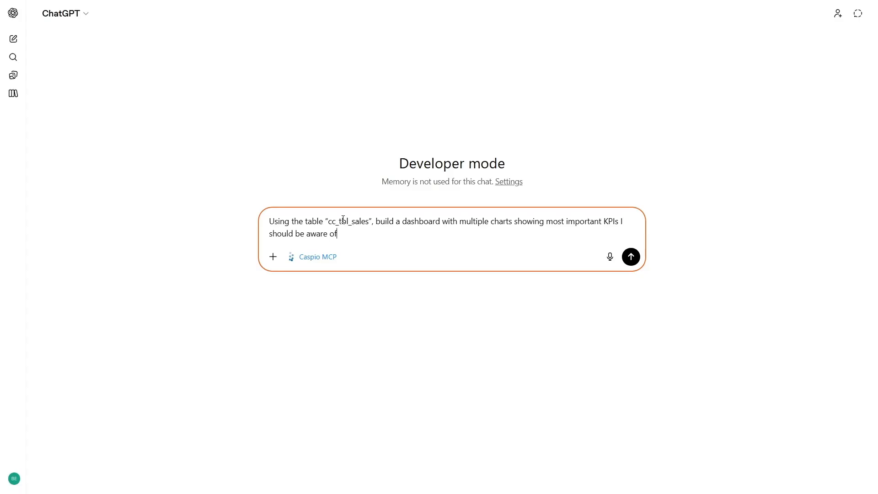
{"action": "left_click", "coordinate": [631, 256]}
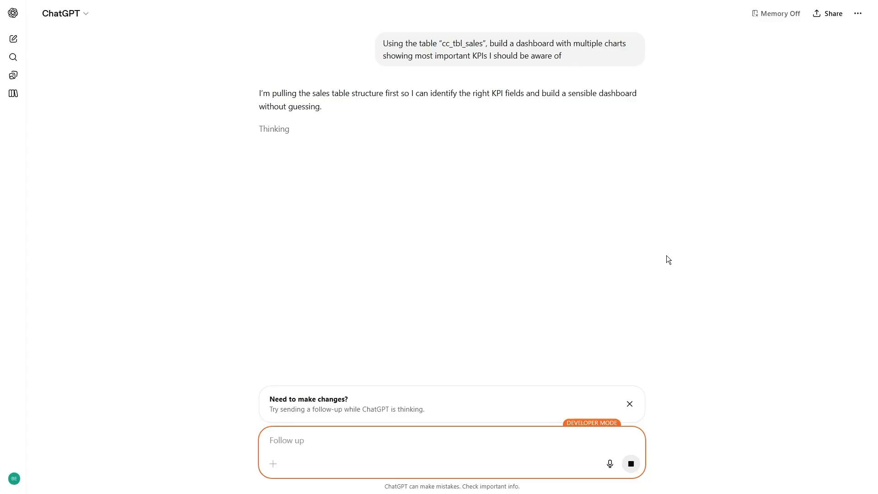
Make the Sales By Region chart interactive and inspect the Asia and Europe bars
{"action": "left_click_drag", "start_coordinate": [875, 323], "coordinate": [875, 365]}
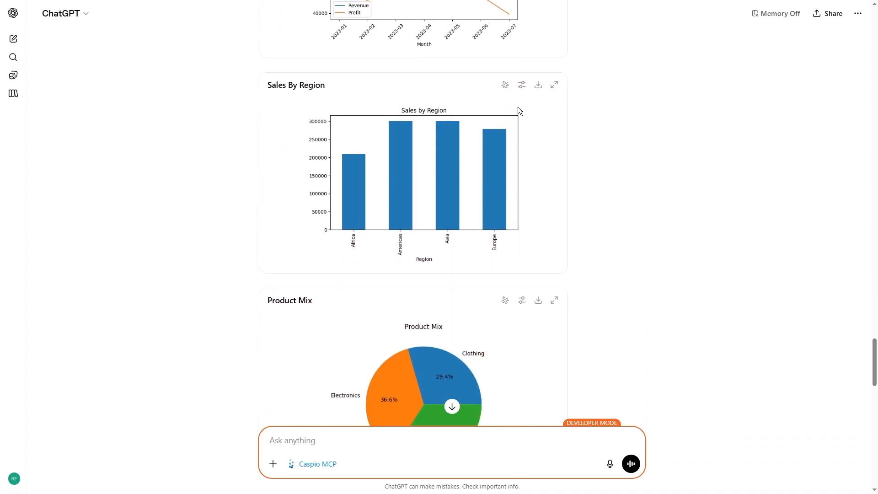
{"action": "left_click", "coordinate": [506, 85]}
{"action": "mouse_move", "coordinate": [469, 163]}
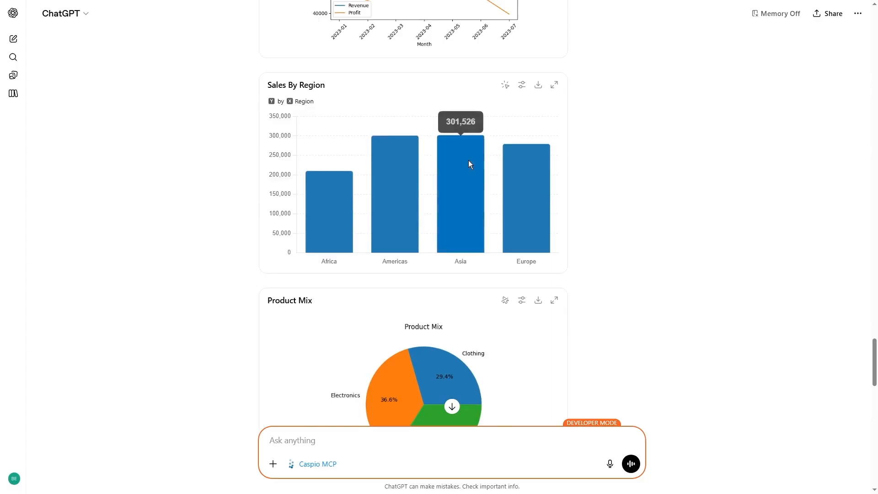
{"action": "mouse_move", "coordinate": [535, 206]}
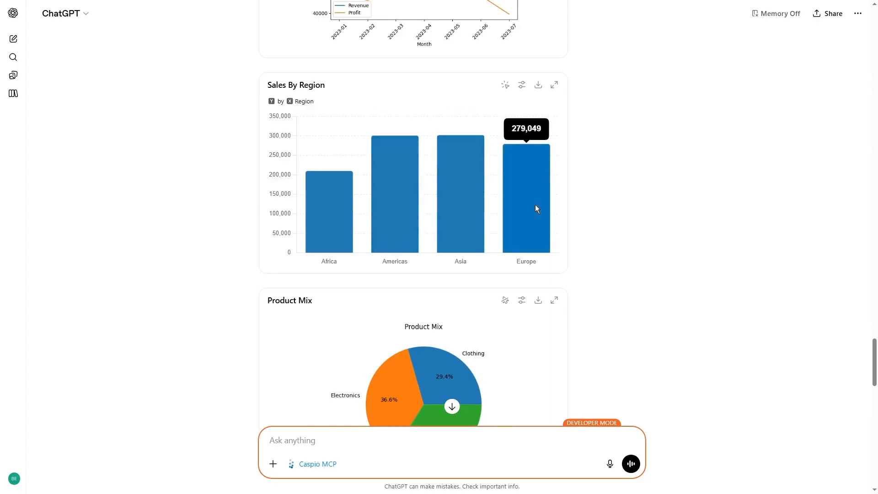
Make the Product Mix and Sales Channel Performance charts interactive, inspecting the Clothing slice and the Online bar
{"action": "left_click", "coordinate": [504, 302]}
{"action": "scroll", "coordinate": [505, 306], "scroll_direction": "down", "scroll_amount": 3}
{"action": "mouse_move", "coordinate": [455, 266]}
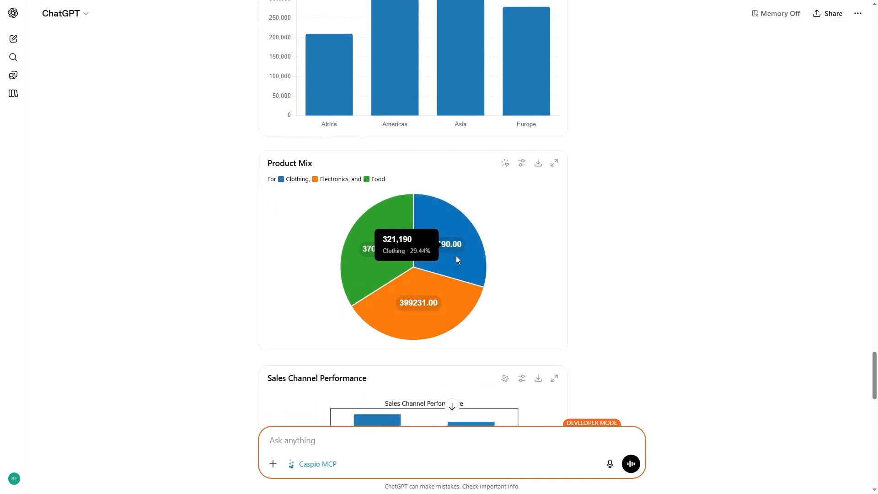
{"action": "scroll", "coordinate": [530, 270], "scroll_direction": "down", "scroll_amount": 3}
{"action": "scroll", "coordinate": [536, 268], "scroll_direction": "down", "scroll_amount": 2}
{"action": "left_click", "coordinate": [504, 195]}
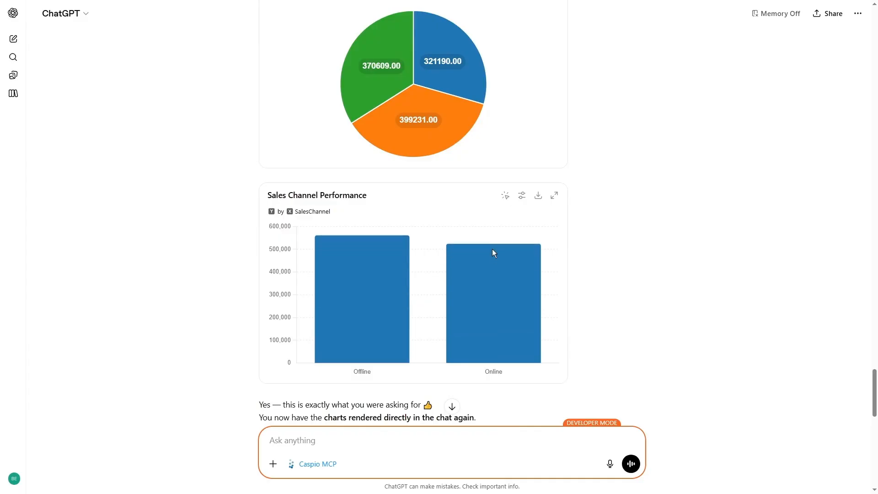
{"action": "mouse_move", "coordinate": [455, 276]}
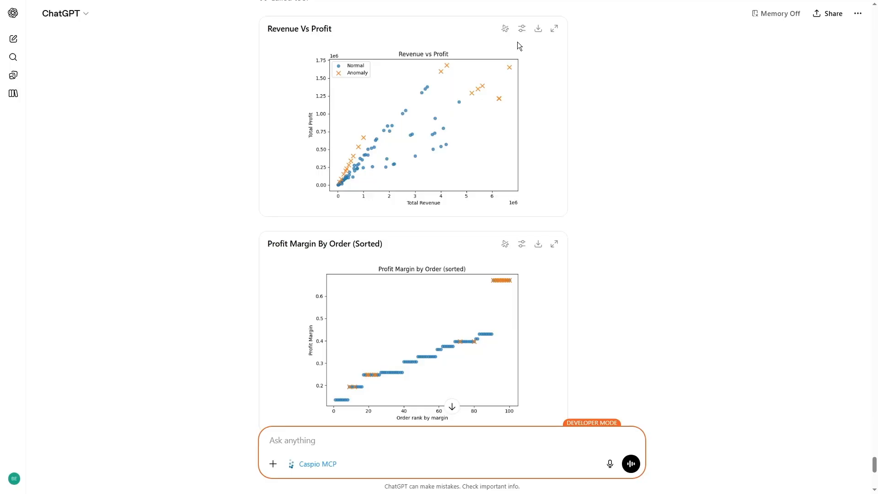
Make the Revenue Vs Profit and Profit Margin By Order (Sorted) charts interactive and inspect their anomaly points
{"action": "left_click", "coordinate": [505, 29]}
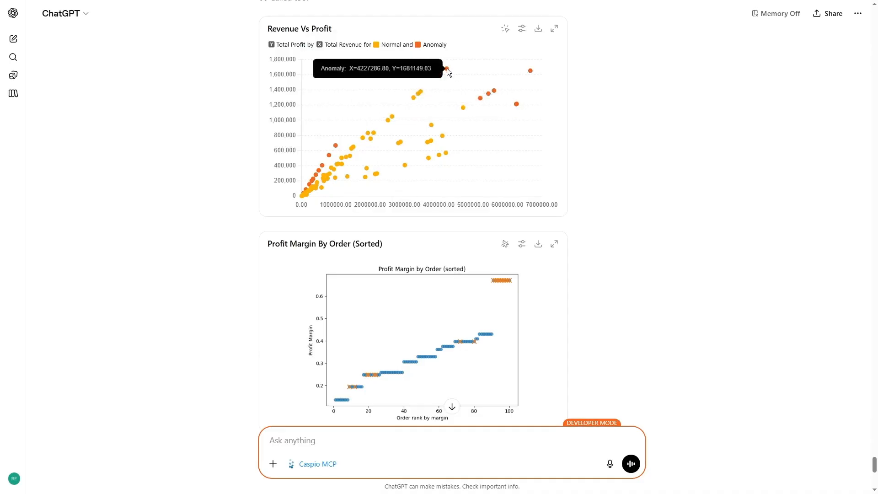
{"action": "left_click", "coordinate": [505, 246]}
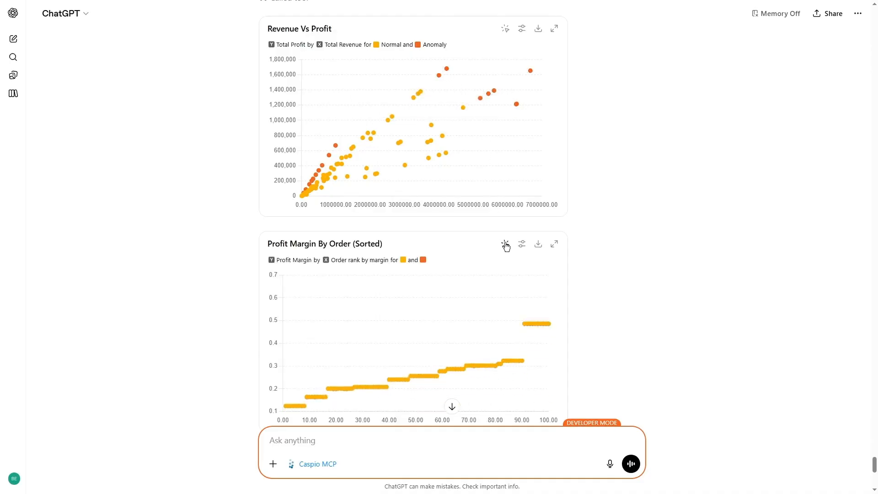
{"action": "mouse_move", "coordinate": [523, 281]}
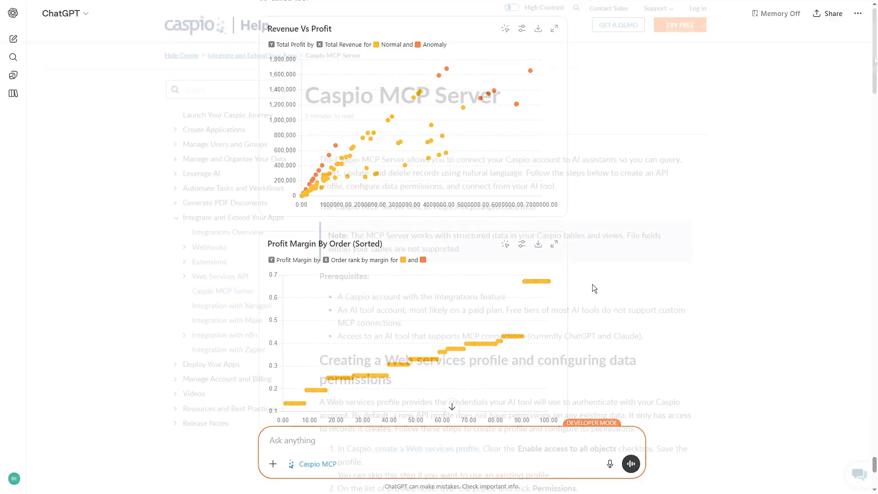
Read through the Caspio MCP Server help article on prerequisites, web services profiles and data permissions
{"action": "scroll", "coordinate": [874, 64], "scroll_direction": "down", "scroll_amount": 1}
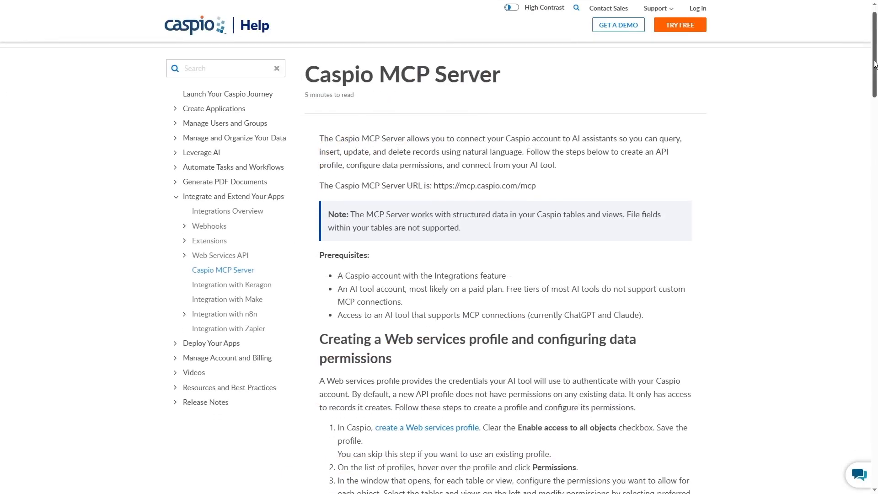
{"action": "scroll", "coordinate": [874, 64], "scroll_direction": "down", "scroll_amount": 1}
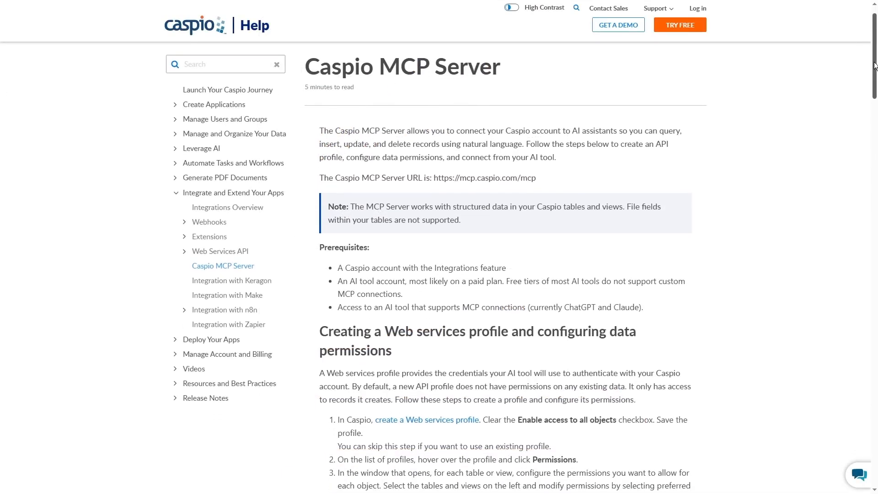
{"action": "left_click_drag", "start_coordinate": [874, 64], "coordinate": [873, 98]}
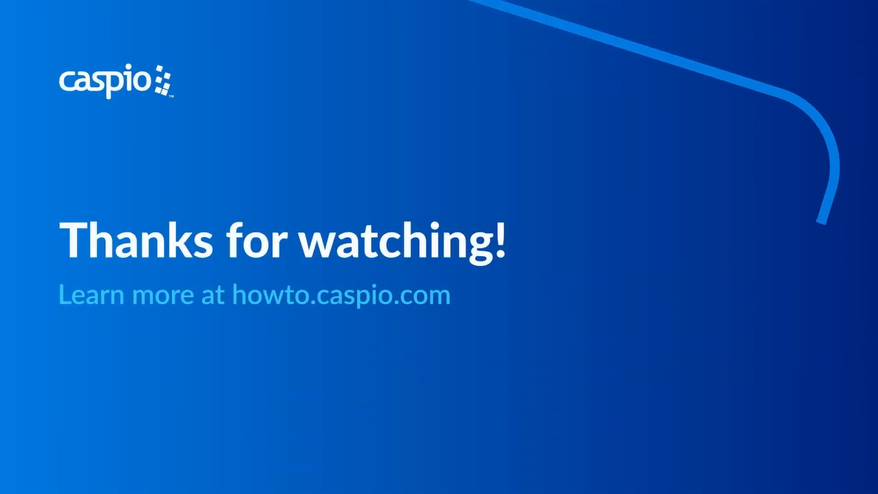